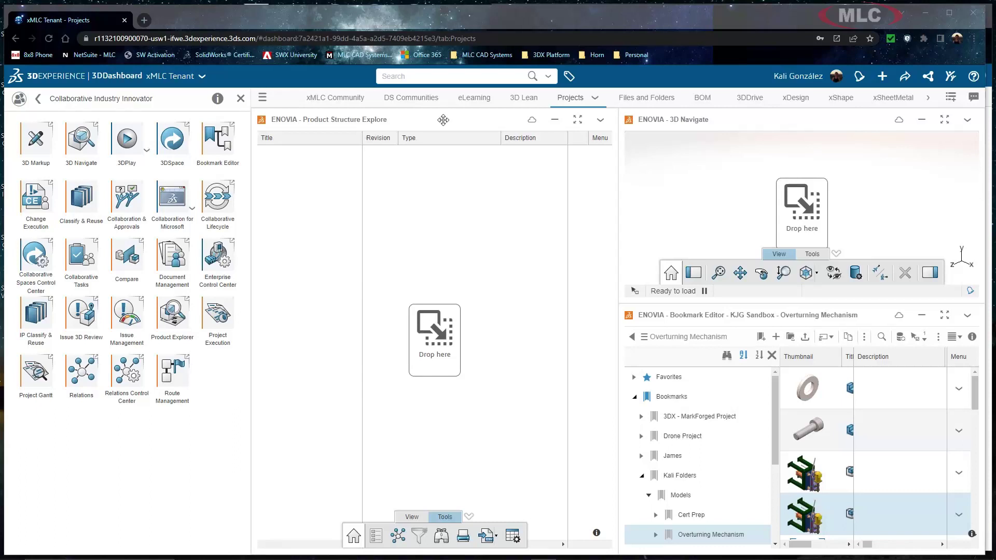
Load the Overturning Mechanism assembly MLC-CAD-00005865 into Product Structure Explore and maximize the widget
left_click(833, 521)
left_click_drag(832, 523, 391, 319)
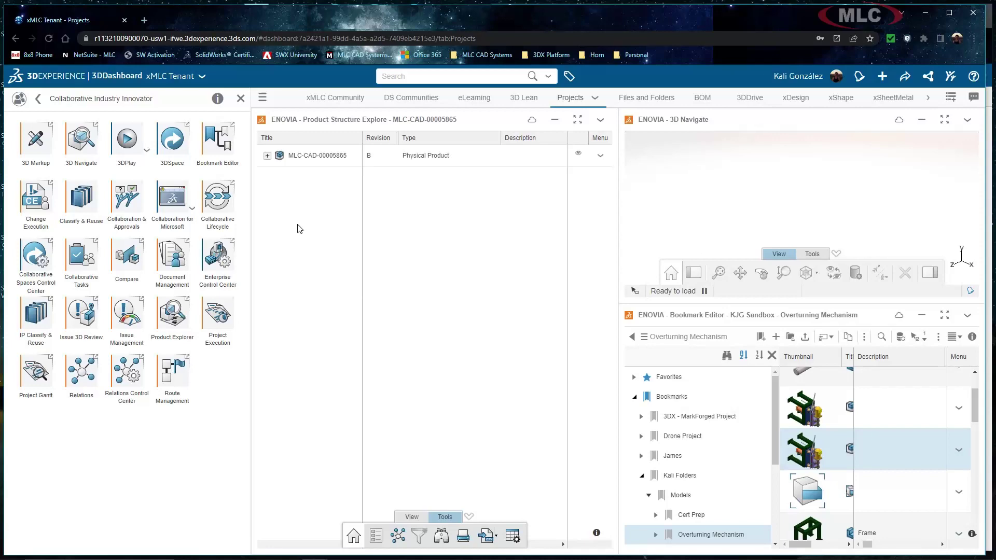
left_click(241, 99)
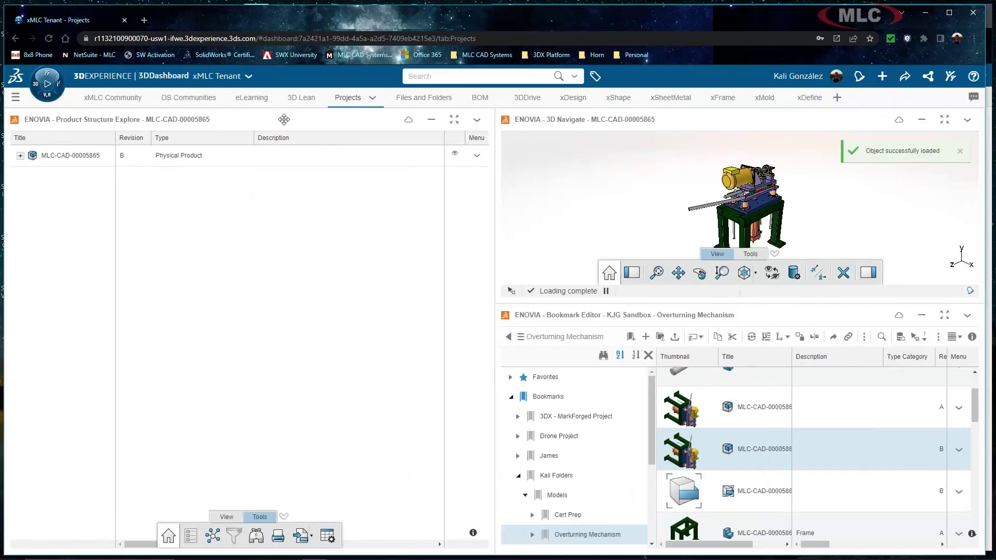
double_click(283, 120)
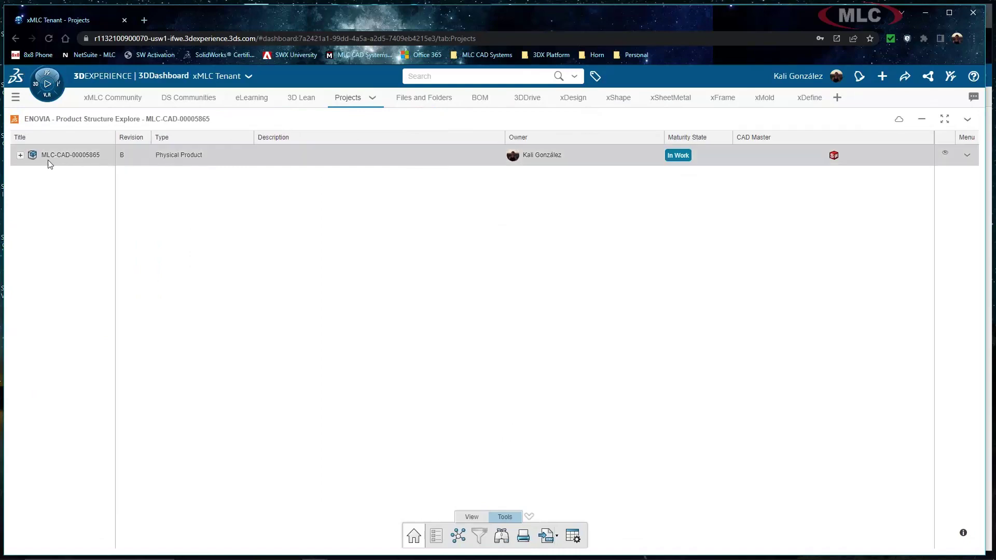
Expand the root node to list child parts like Rod Aligner, Slide Cylinder and Linear Bearing
left_click(20, 156)
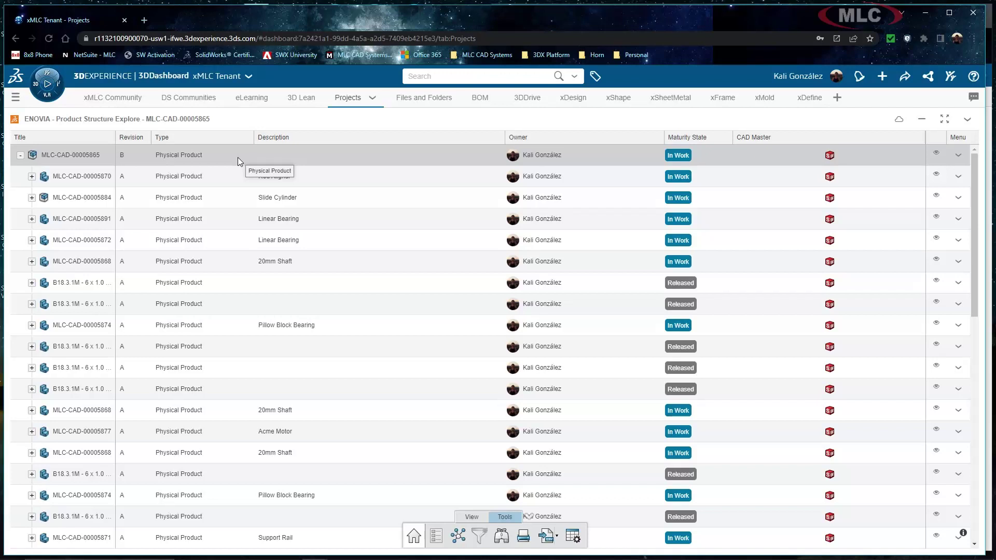
scroll(238, 215, "down", 5)
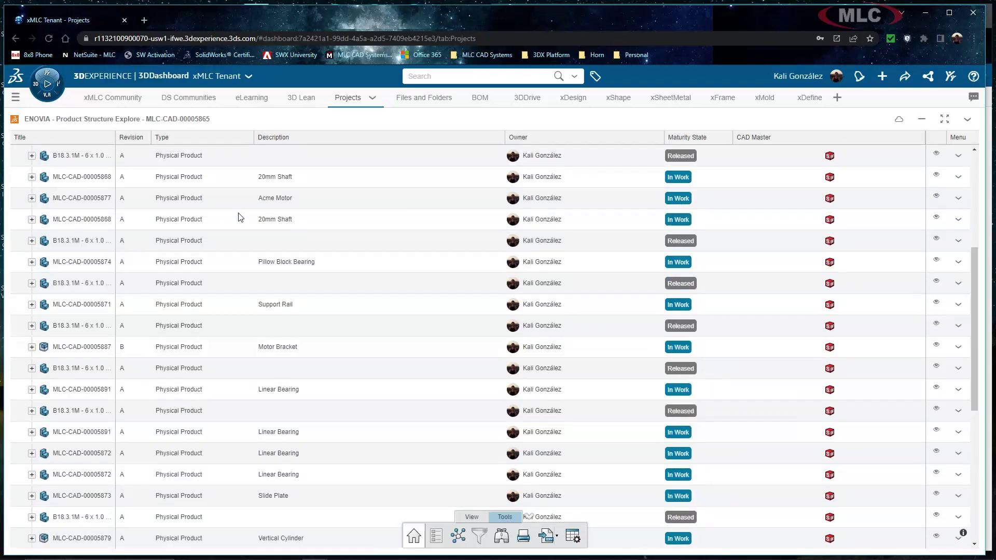
scroll(240, 217, "up", 5)
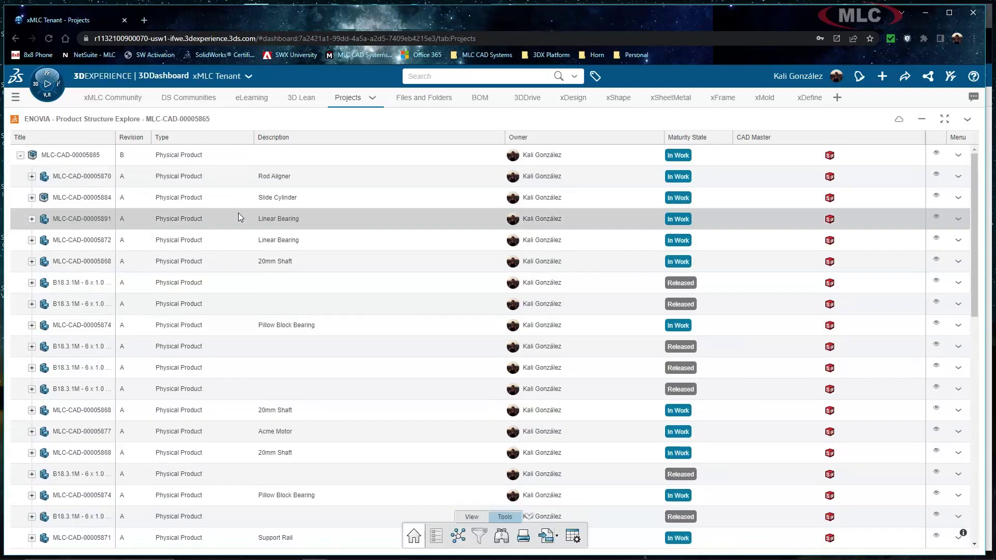
Open the relations of recent item MLC-CAD-00005865 in ENOVIA Relations
left_click(458, 537)
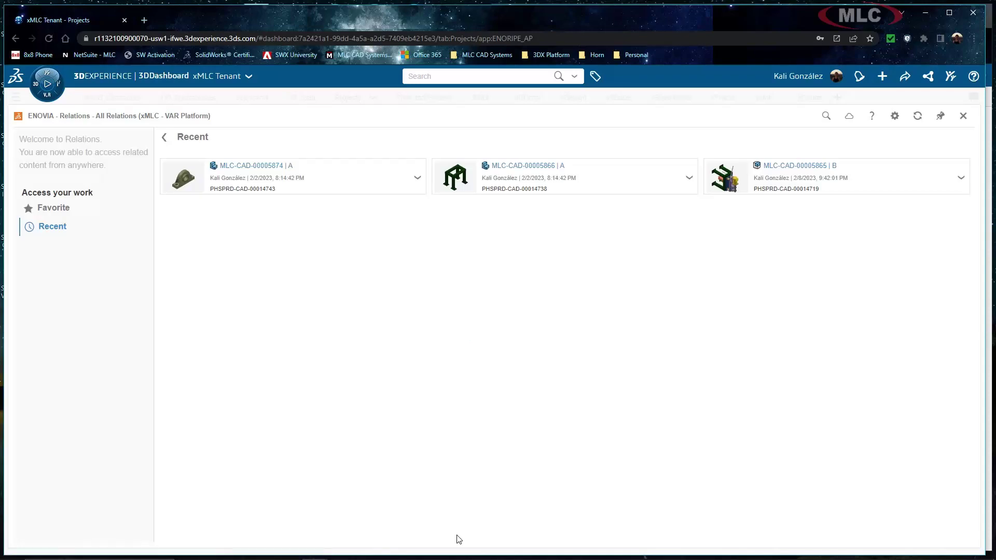
left_click(905, 184)
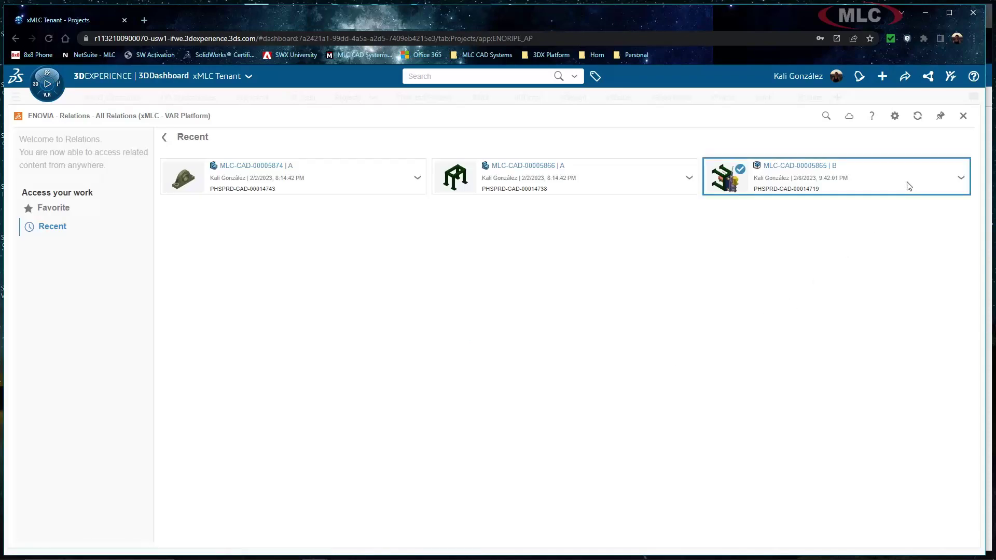
left_click(891, 190)
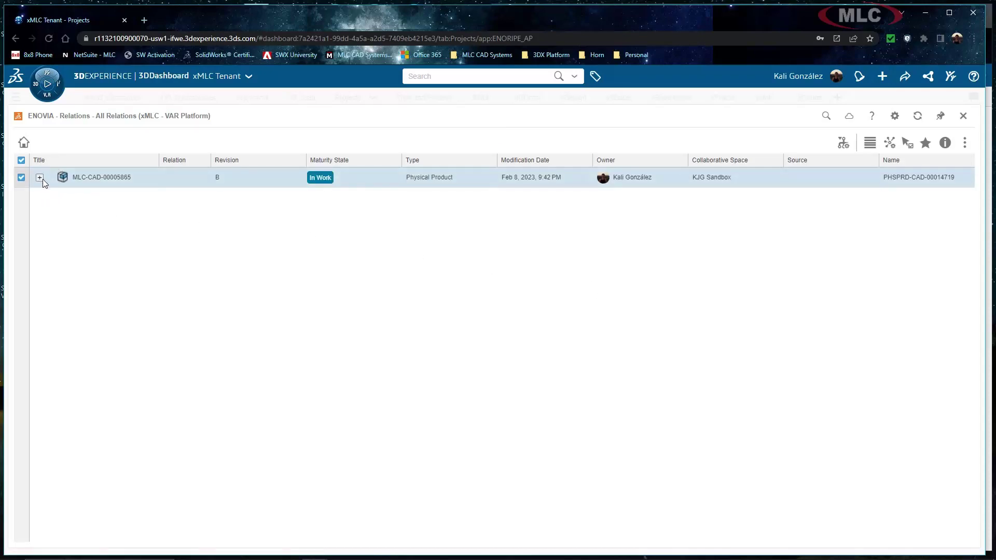
Expand the assembly's Children and keep the Datagrid View display
left_click(40, 178)
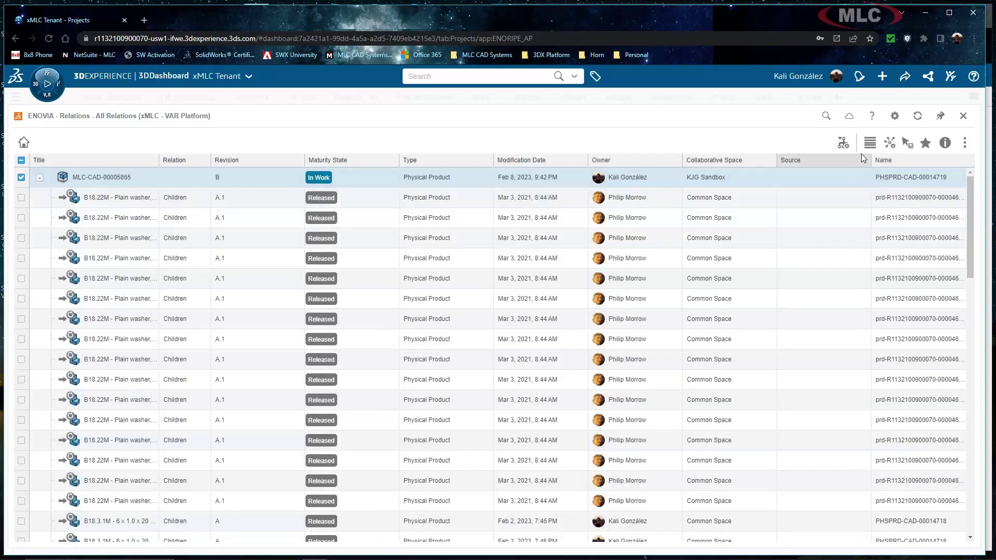
left_click(870, 147)
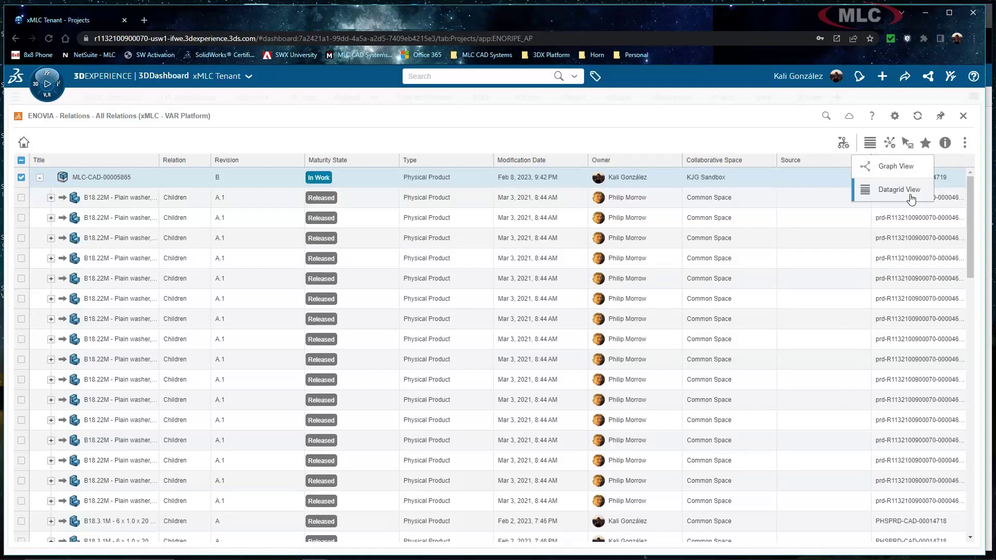
left_click(801, 143)
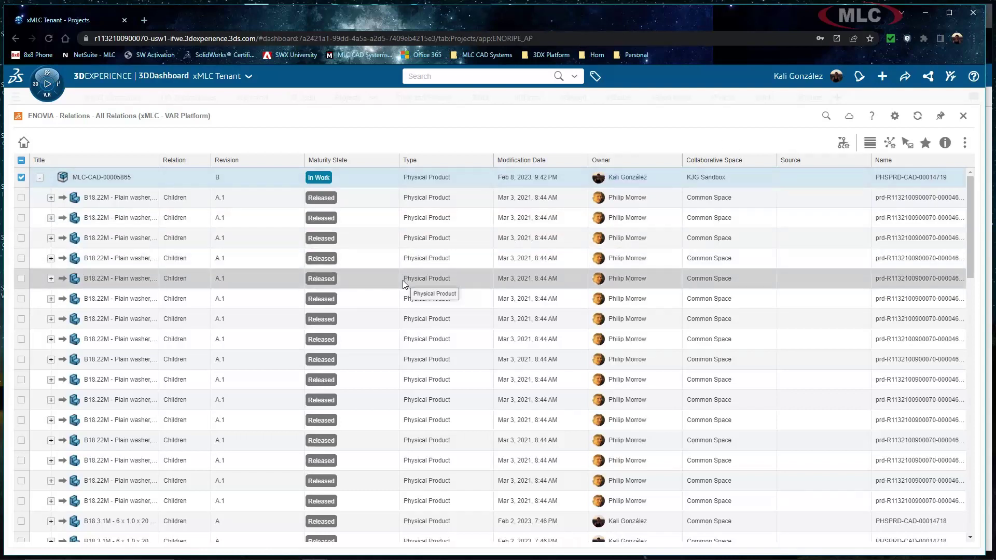
Expand MLC-CAD-00005865 Downstream 5 levels with Expand N Level, confirming all 53 objects
left_click(843, 143)
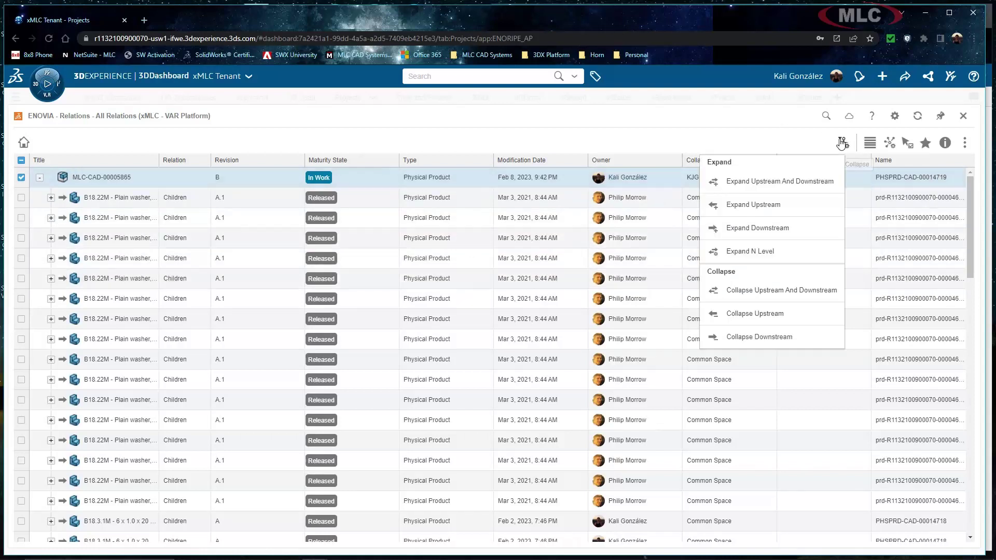
left_click(762, 253)
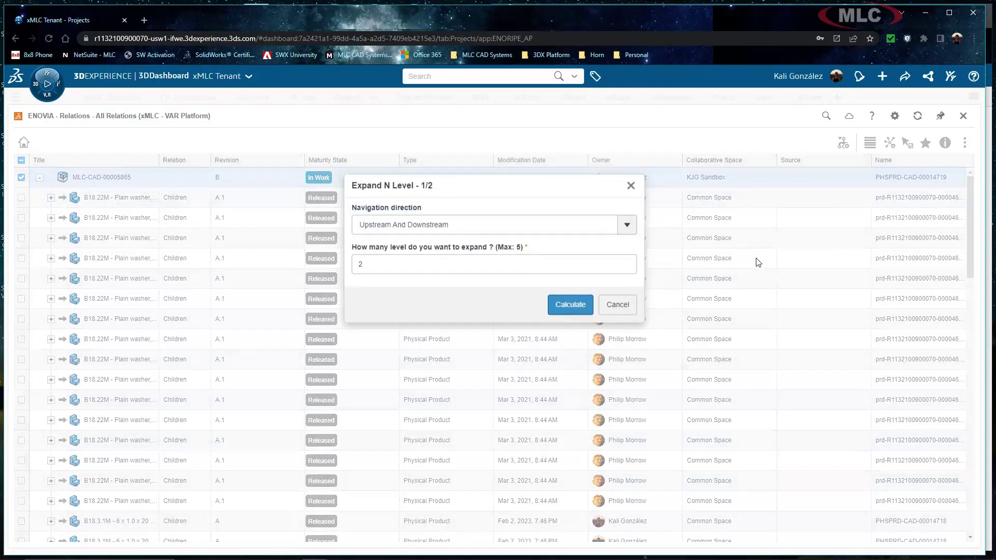
left_click(629, 224)
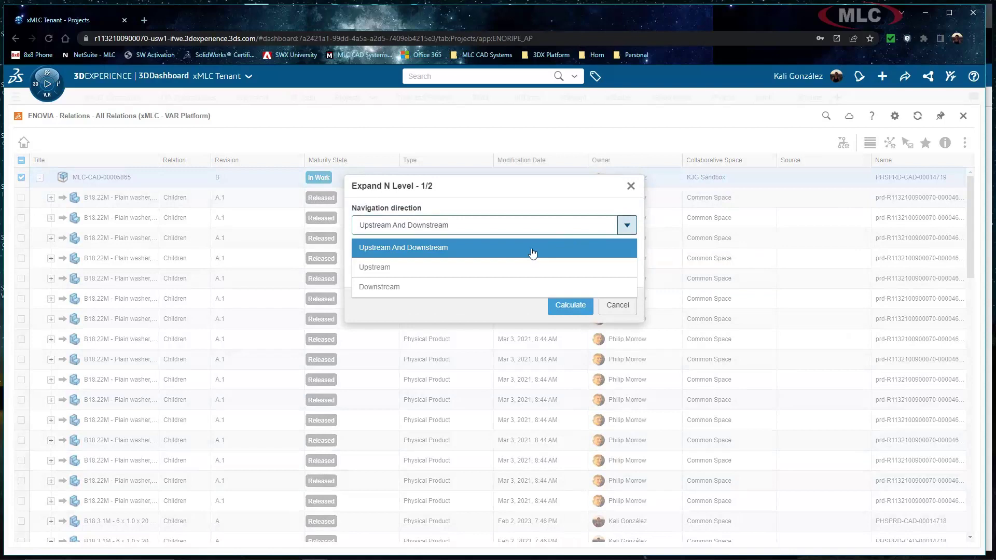
left_click(436, 290)
left_click(384, 265)
key("BackSpace")
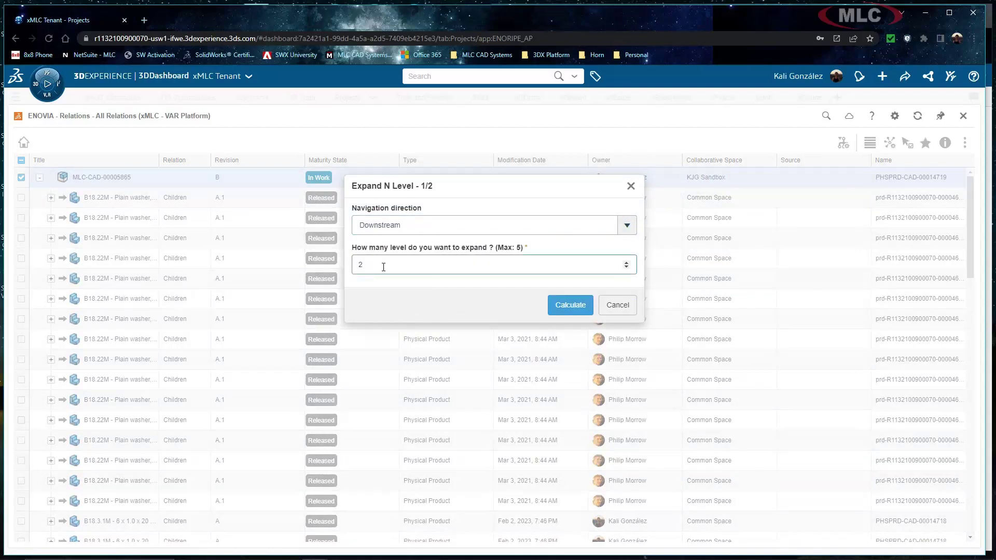
type("5")
left_click(575, 310)
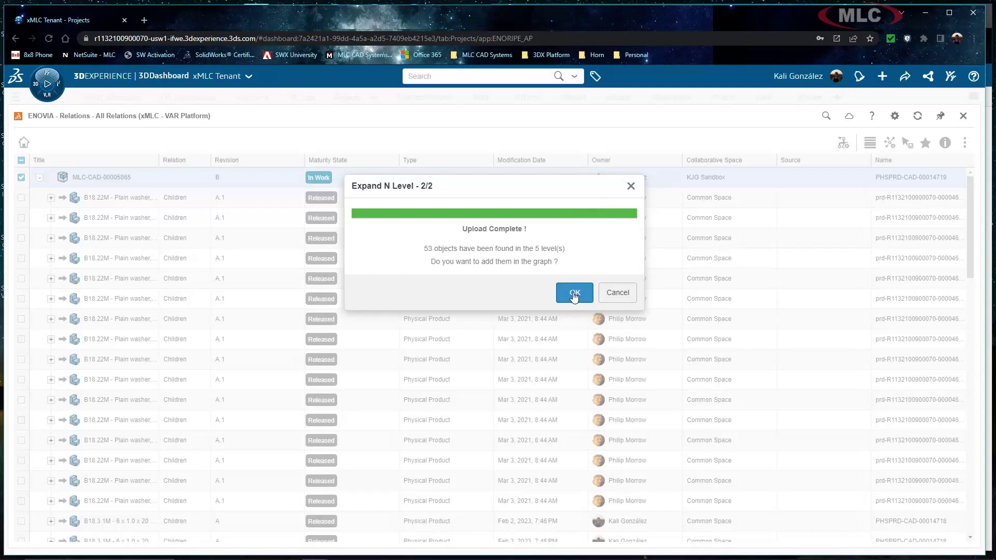
left_click(574, 292)
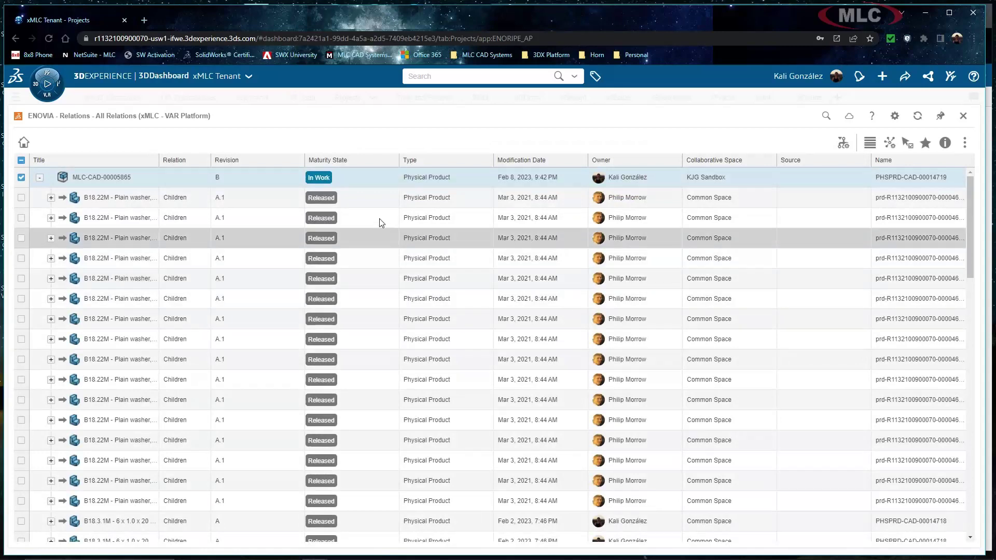
Filter the relations to the 29 Physical Product objects via 6W Tags, then close the tag panel
left_click(595, 77)
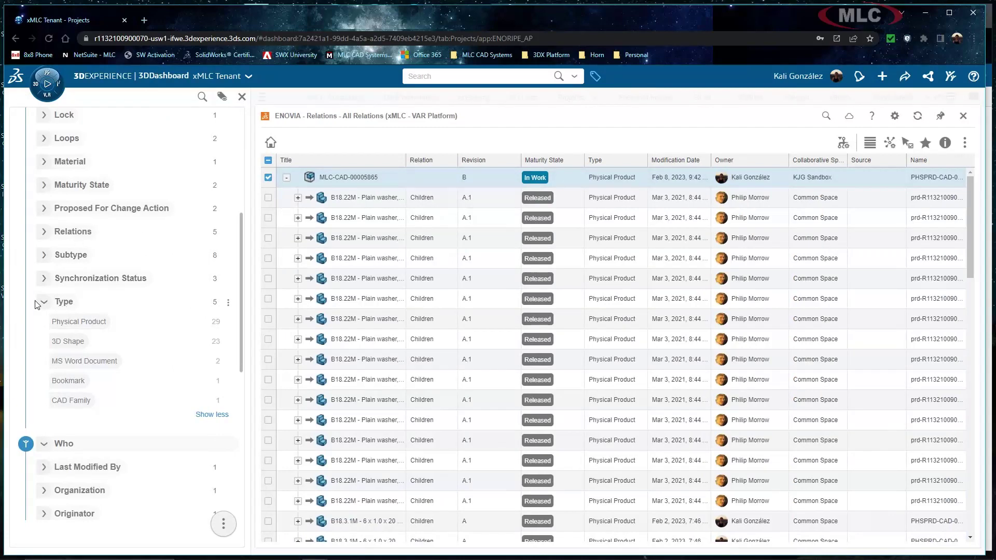
left_click(78, 322)
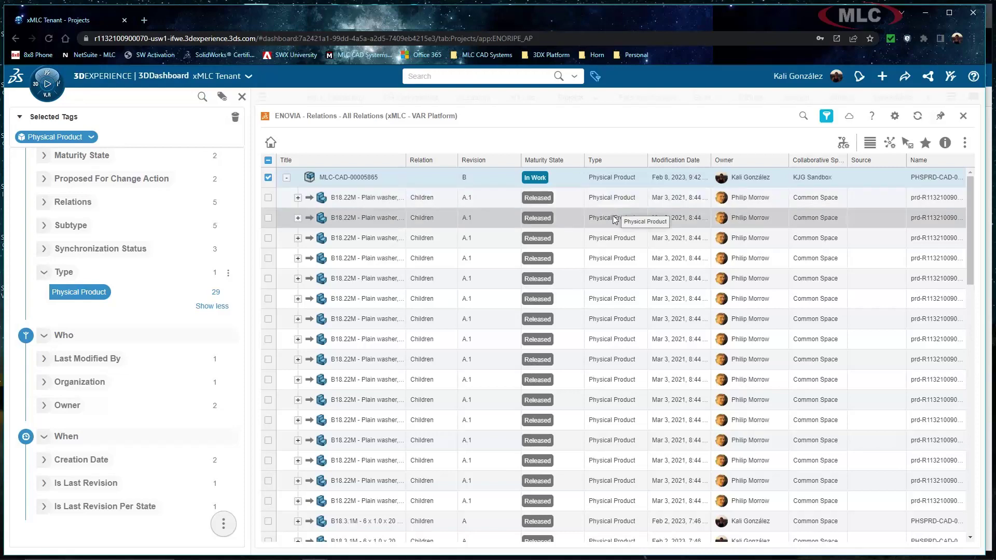
scroll(422, 234, "down", 10)
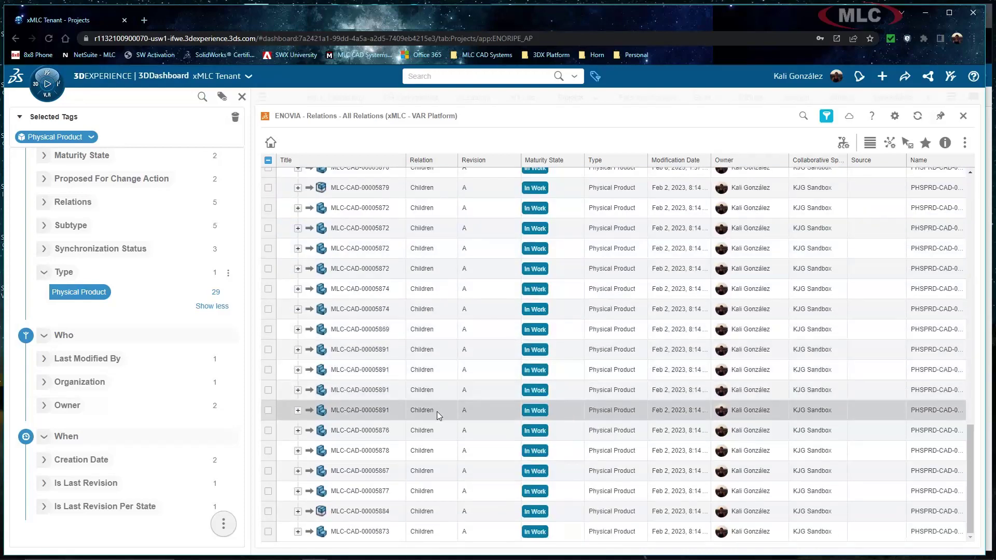
scroll(436, 412, "up", 5)
scroll(434, 385, "up", 5)
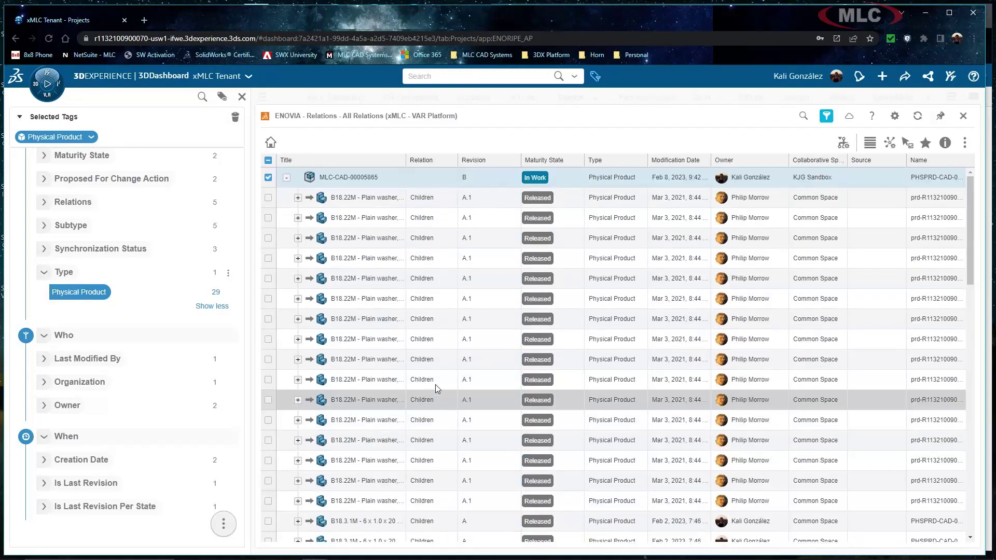
left_click(241, 97)
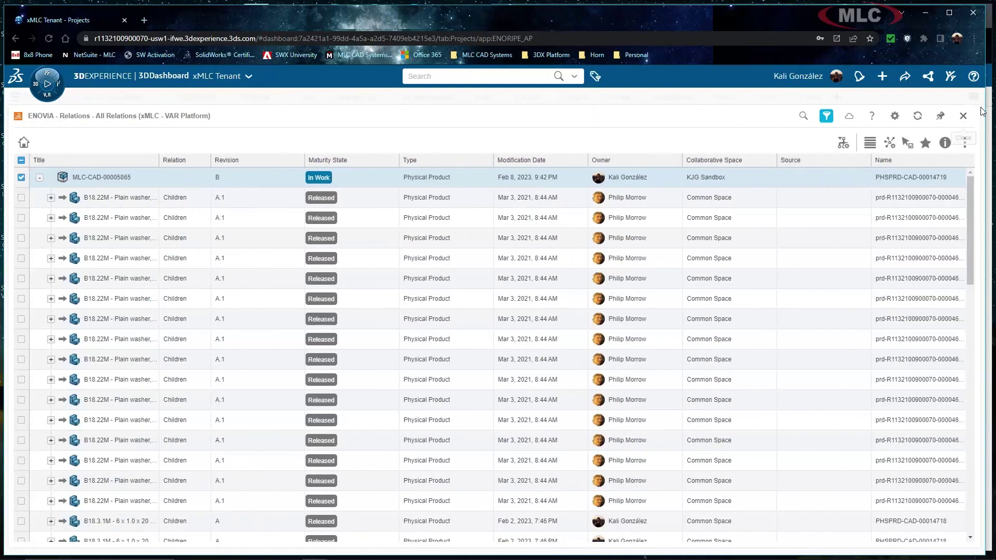
Select all relation rows and drag root MLC-CAD-00005865 into the adjacent Product Structure Explore widget
left_click_drag(986, 107, 490, 170)
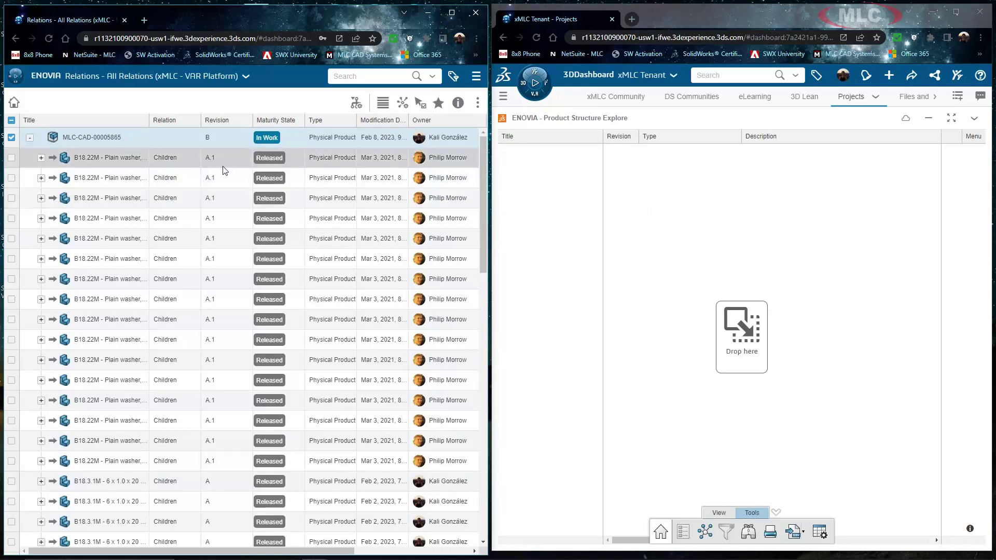
scroll(152, 170, "down", 10)
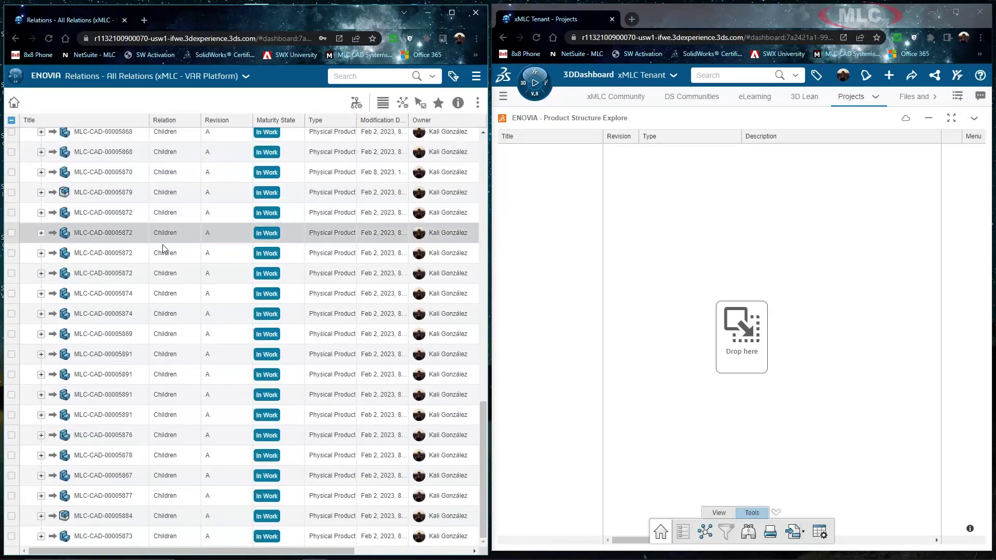
key("ctrl+a")
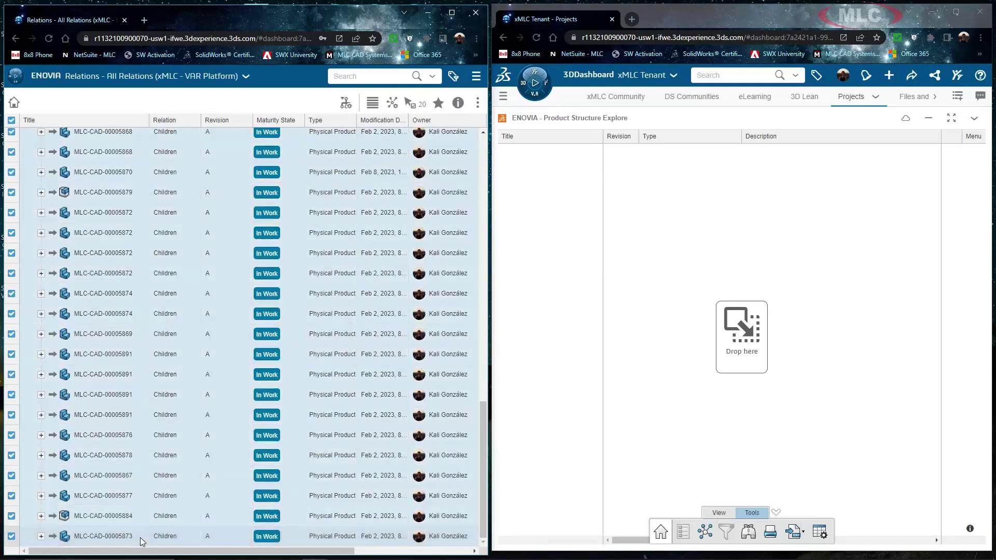
scroll(196, 431, "up", 10)
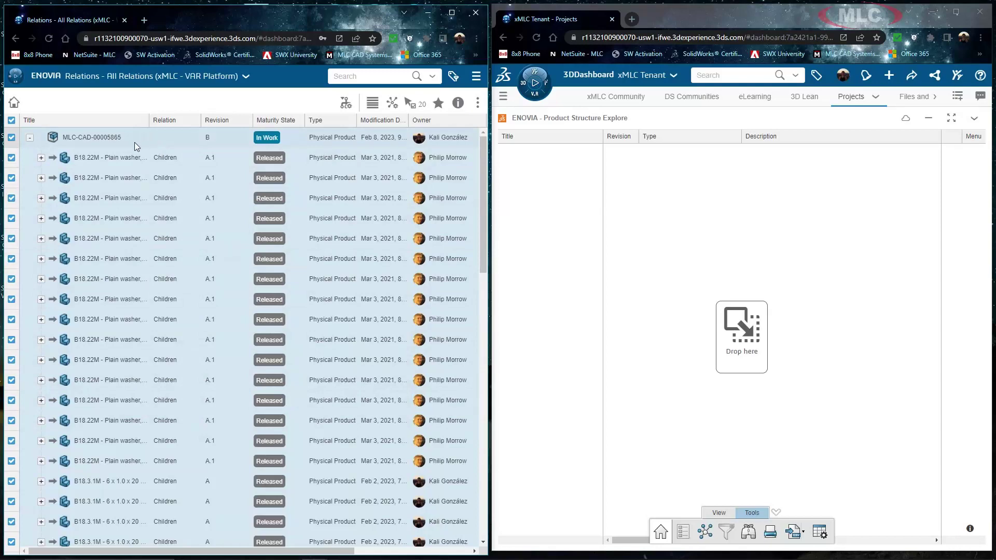
left_click_drag(131, 137, 733, 218)
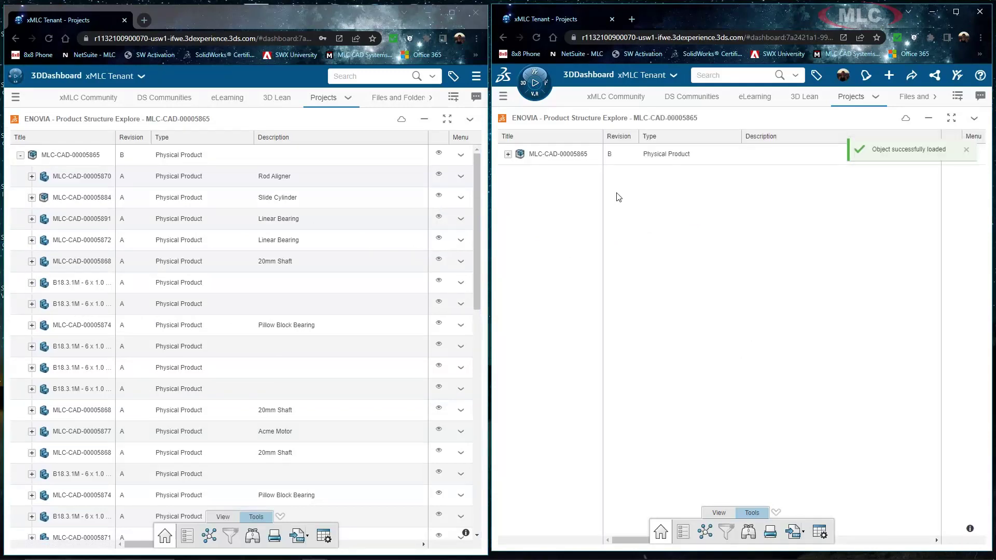
Expand the loaded MLC-CAD-00005865 children and export the structure as a CSV file
left_click(508, 154)
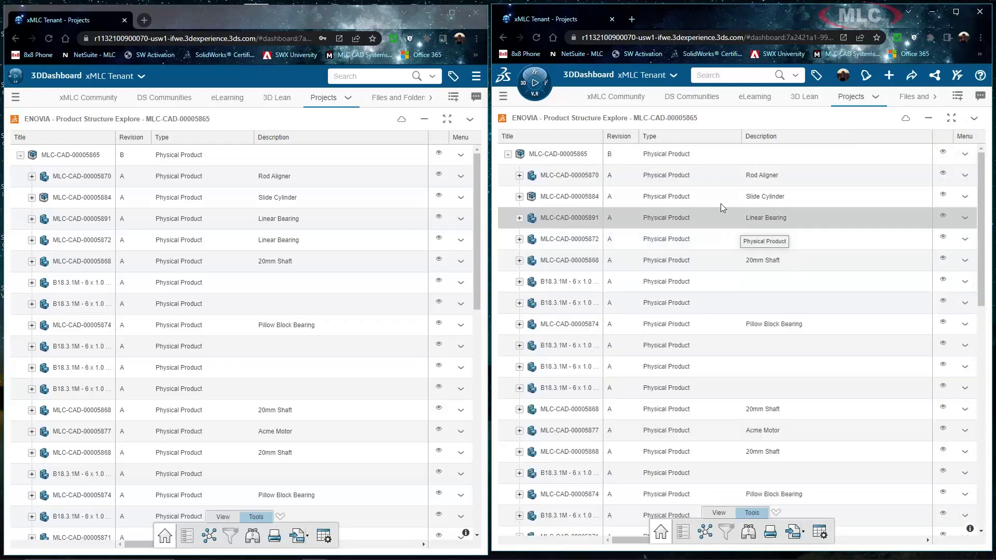
scroll(712, 155, "down", 2)
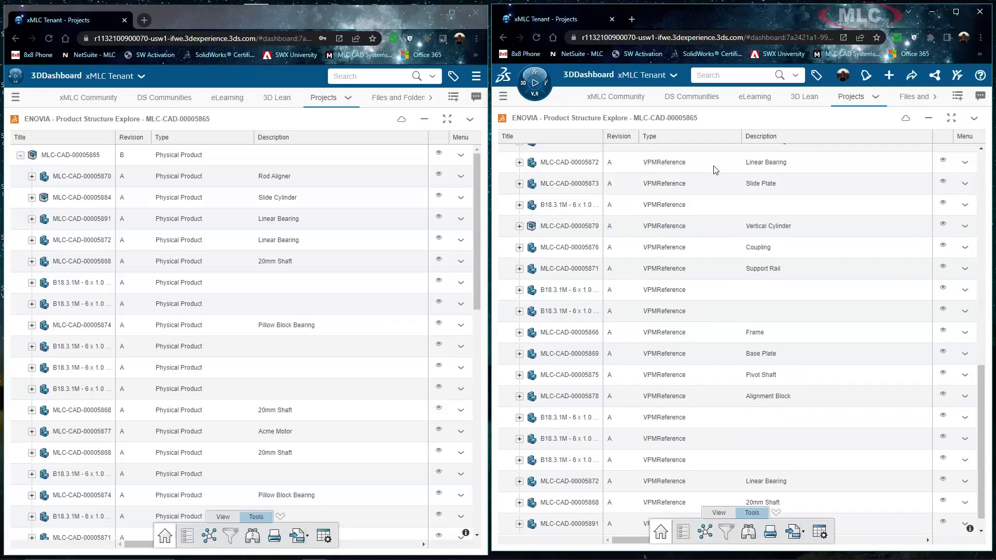
scroll(712, 159, "down", 5)
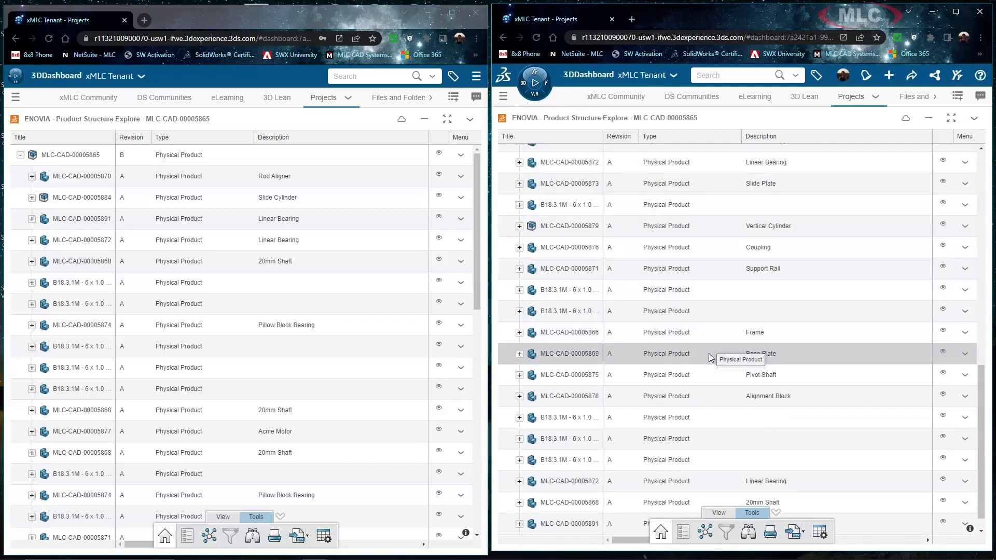
scroll(709, 363, "down", 1)
scroll(700, 389, "up", 10)
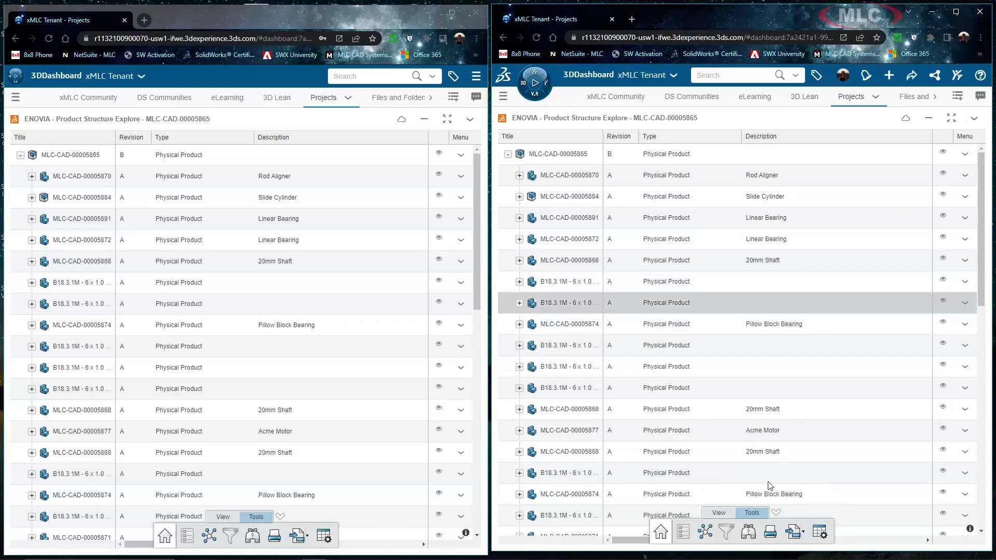
left_click(804, 535)
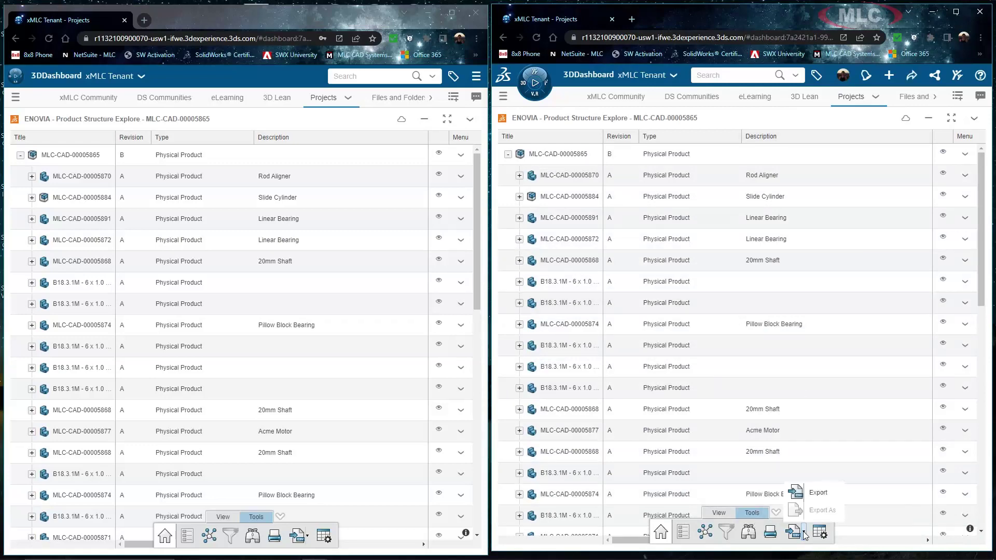
left_click(807, 496)
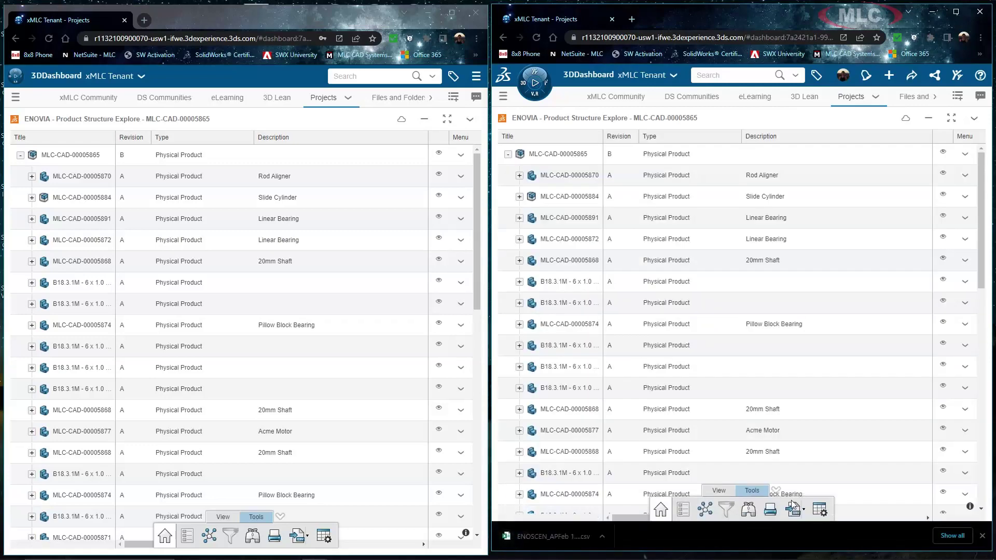